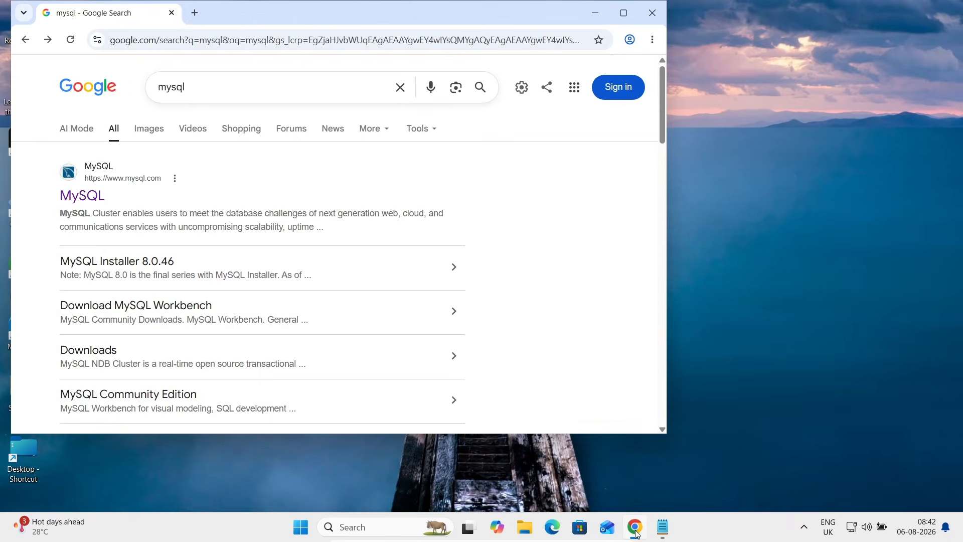
Step: Maximize Chrome, open mysql.com from the results, and follow the footer link to MySQL Community Server
left_click(624, 13)
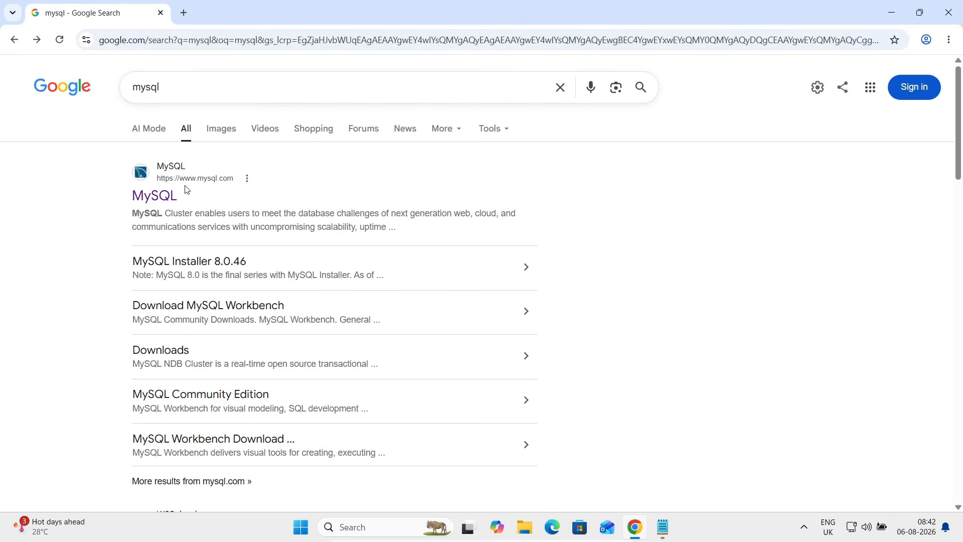
left_click(148, 200)
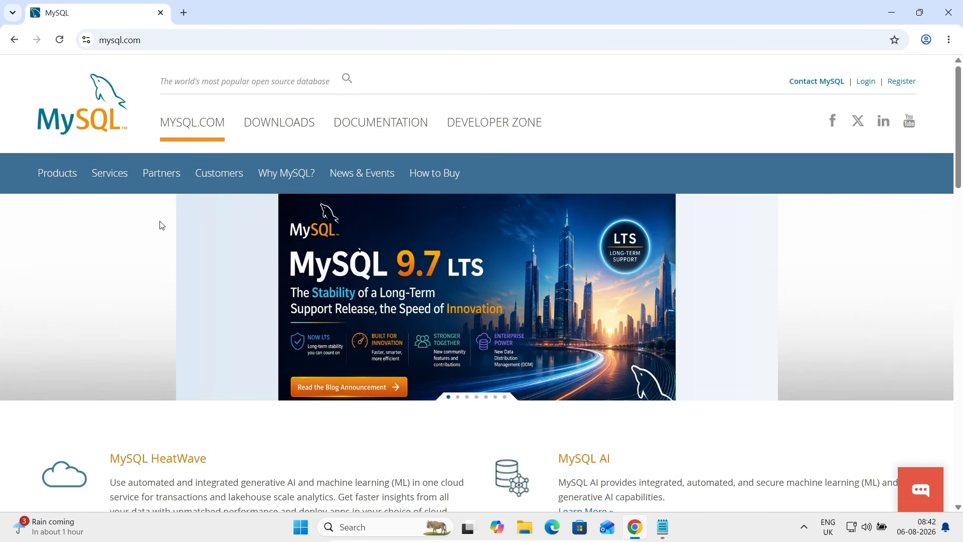
scroll(161, 223, "down", 20)
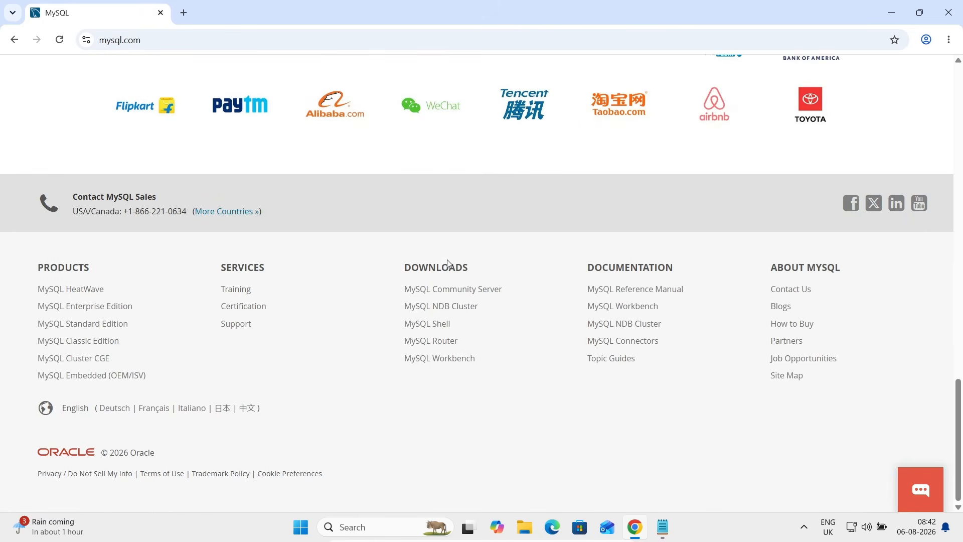
left_click(458, 291)
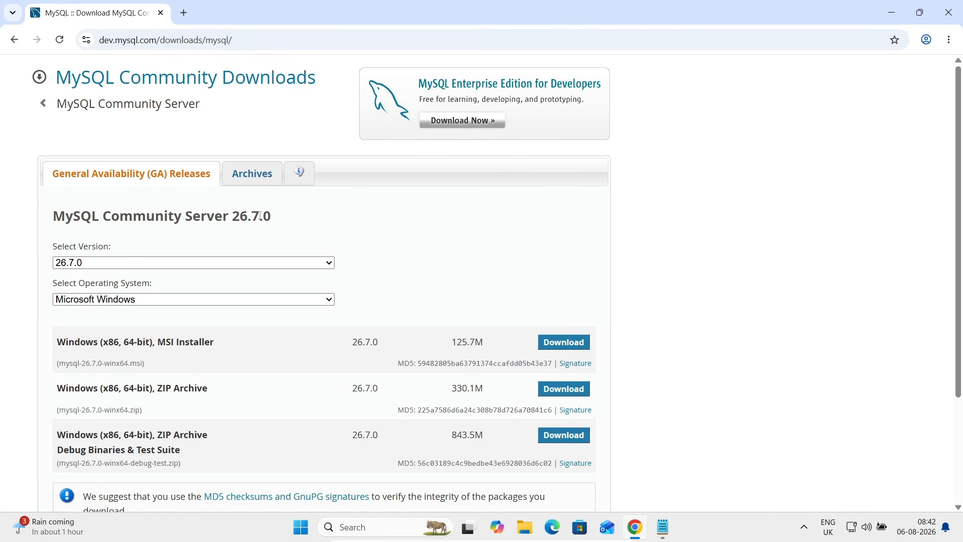
Step: Download the Microsoft Windows MSI installer mysql-26.7.0-winx64.msi without signing in
left_click(131, 301)
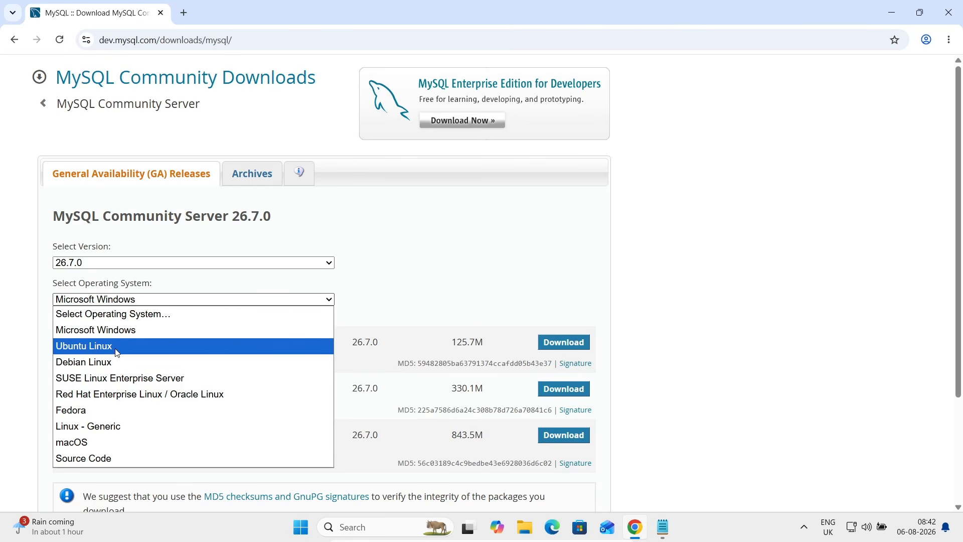
left_click(382, 267)
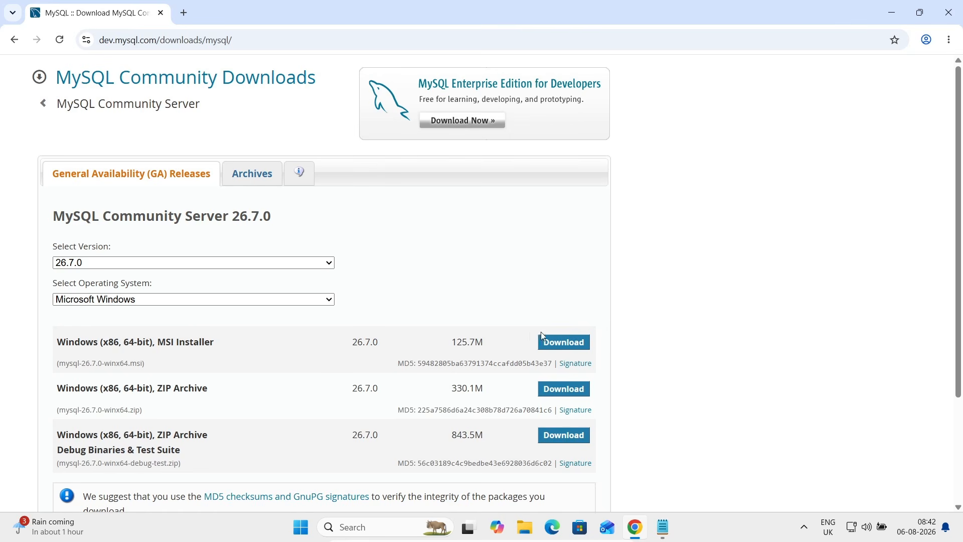
left_click(564, 344)
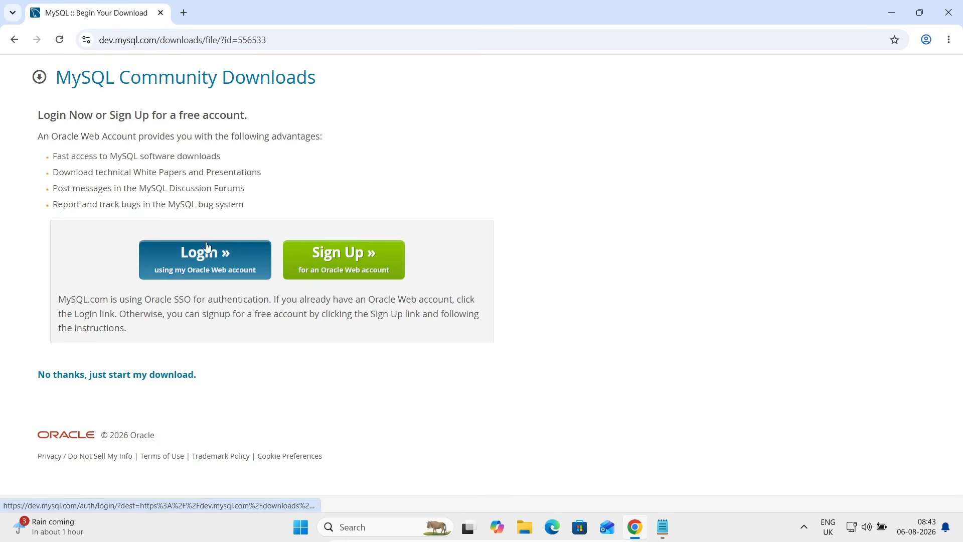
left_click(92, 376)
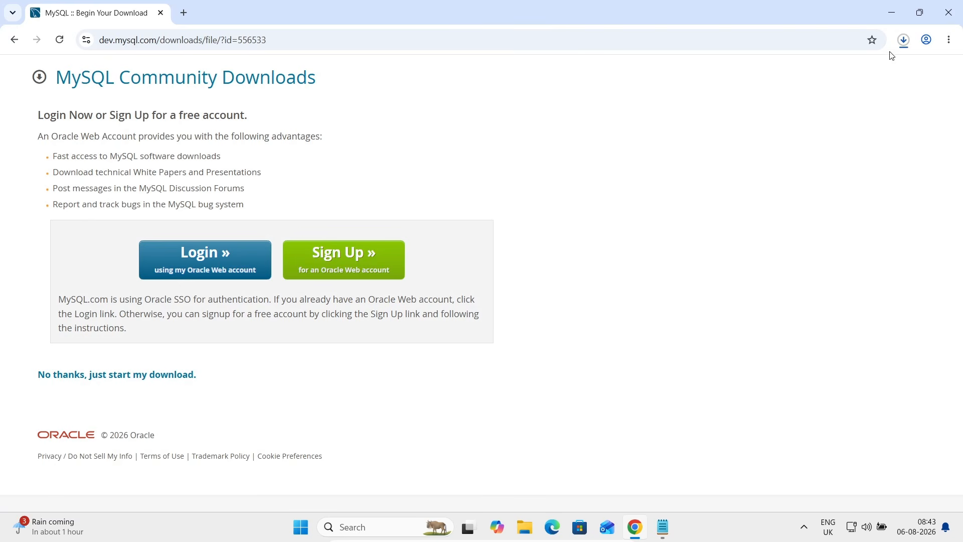
left_click(903, 40)
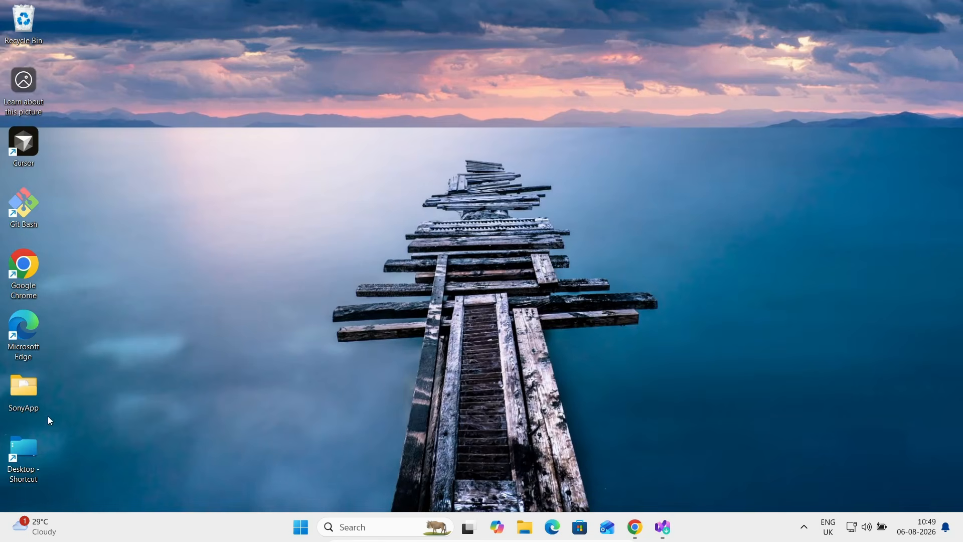
Step: Run mysql-26.7.0-winx64 from File Explorer's Downloads folder, then minimize Explorer
double_click(34, 448)
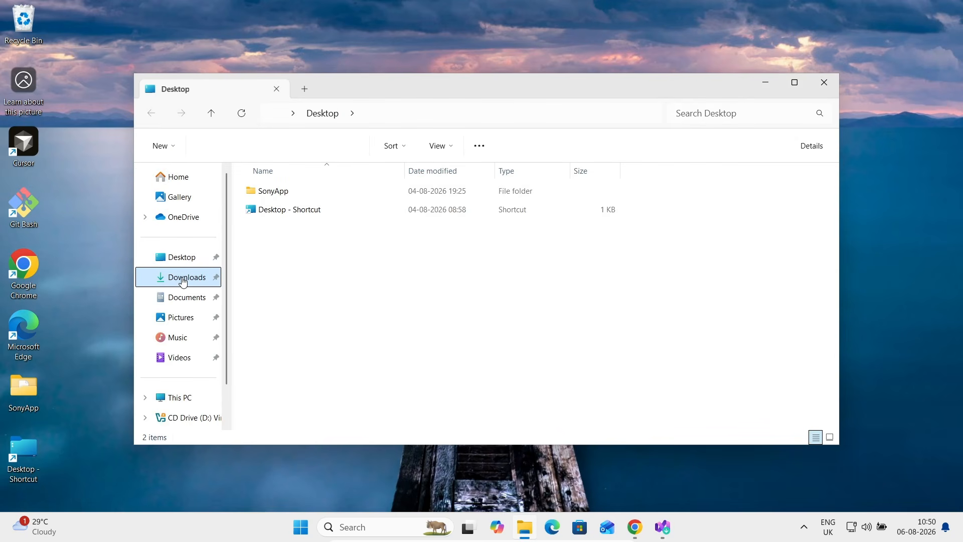
left_click(183, 280)
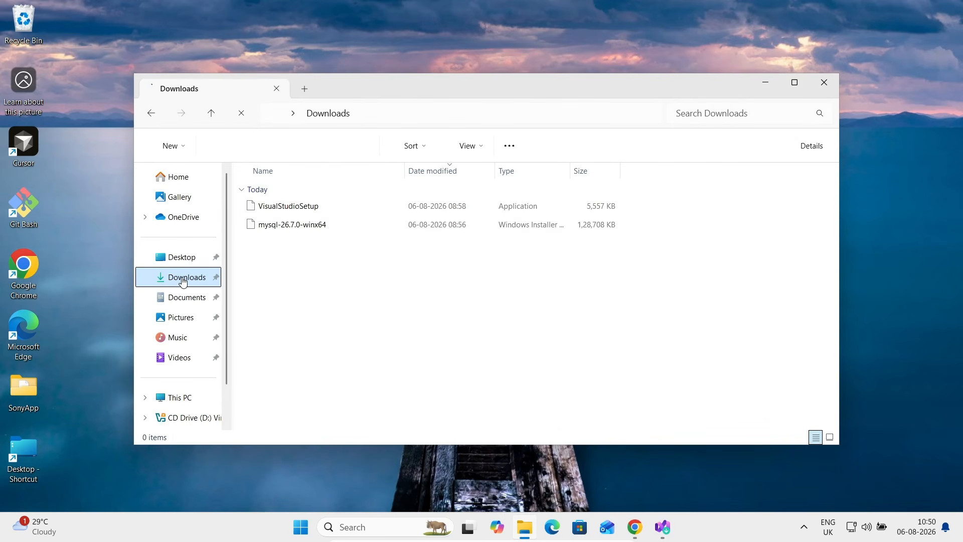
double_click(293, 228)
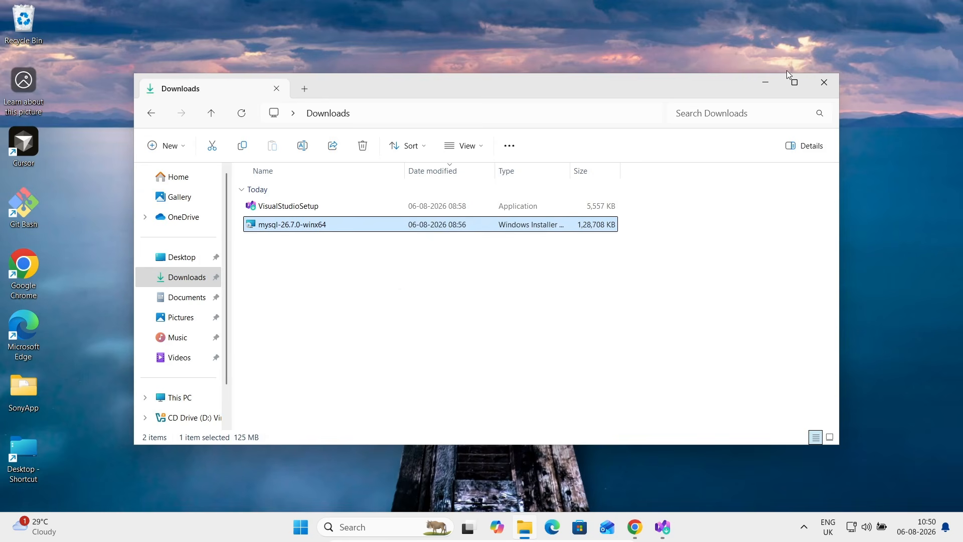
left_click(766, 82)
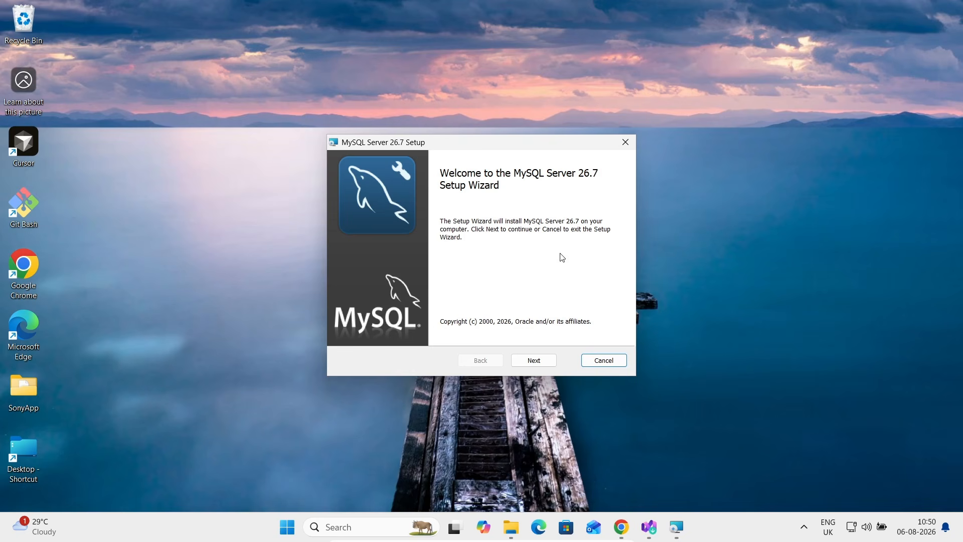
Step: Accept the licence terms and choose the Complete setup type
left_click(532, 361)
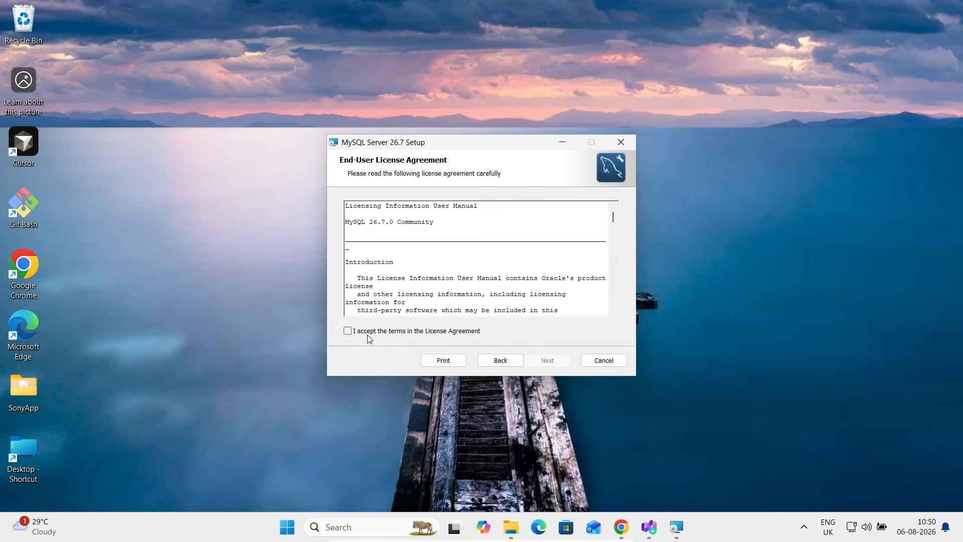
left_click(348, 331)
left_click(547, 360)
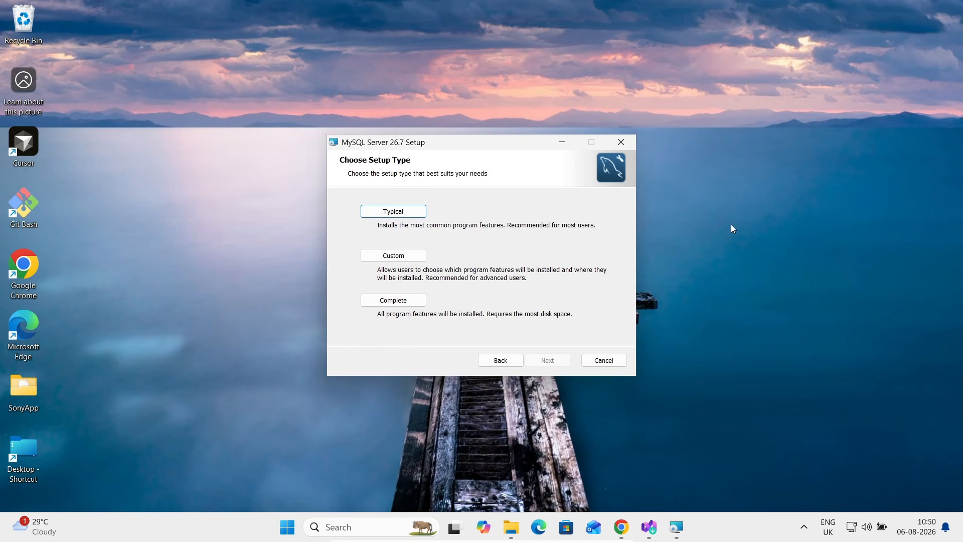
left_click(374, 301)
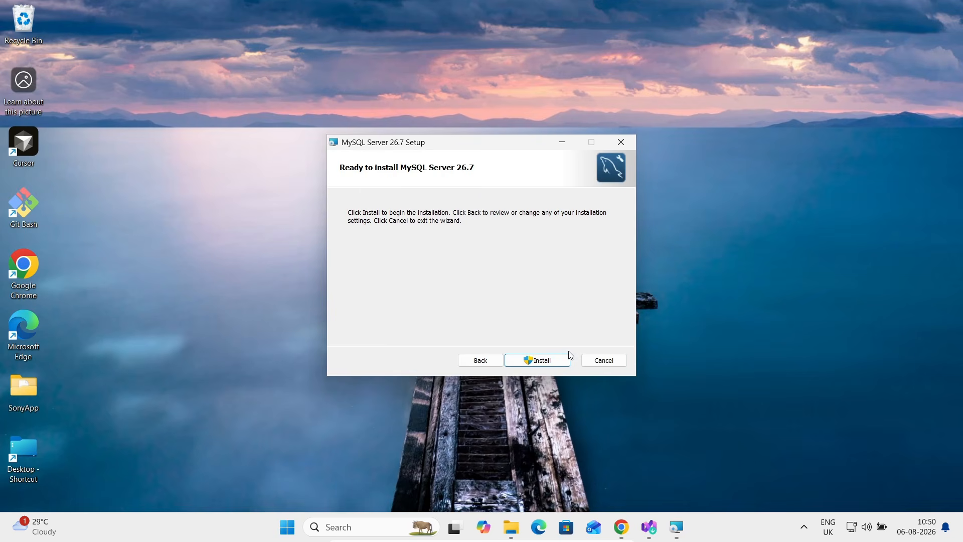
Step: Install MySQL Server 26.7, approving the UAC prompt, and wait for completion
left_click(547, 361)
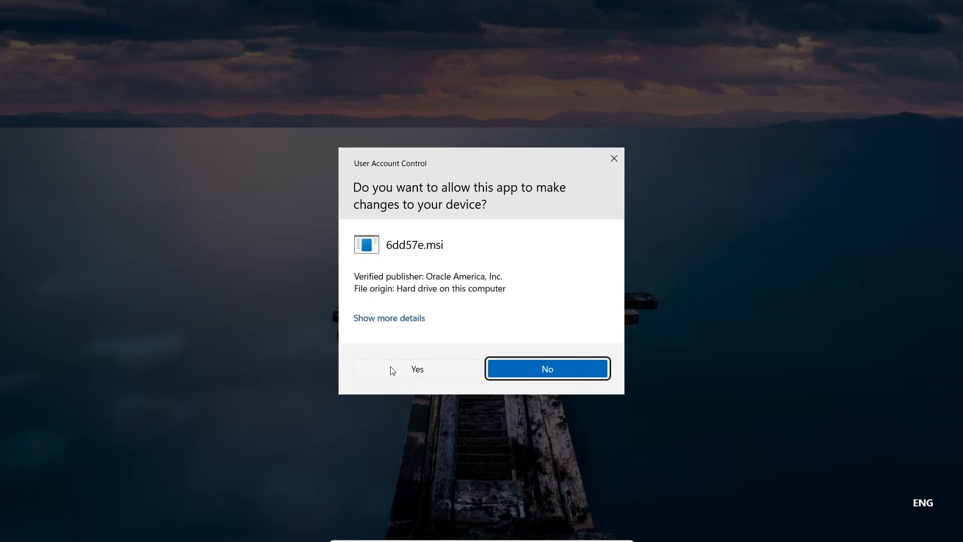
left_click(393, 370)
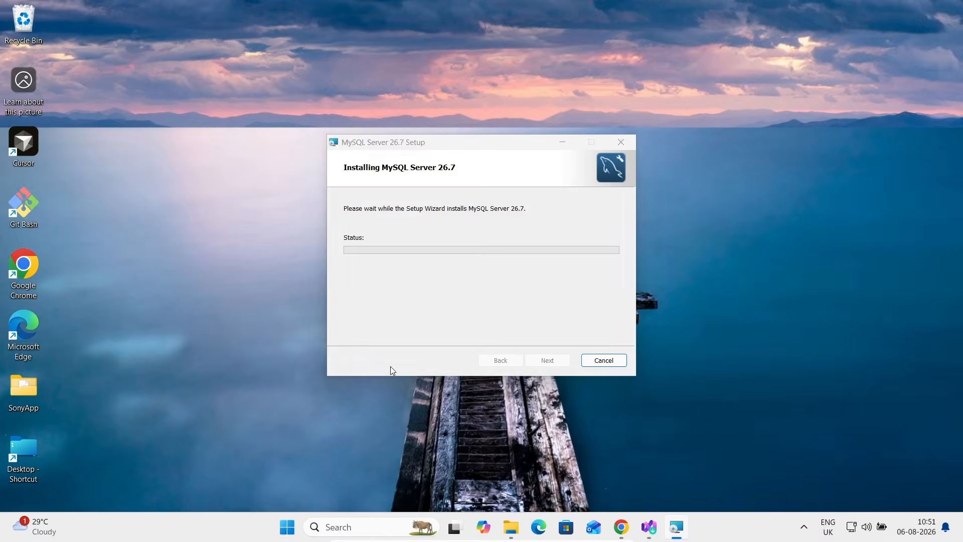
left_click(562, 143)
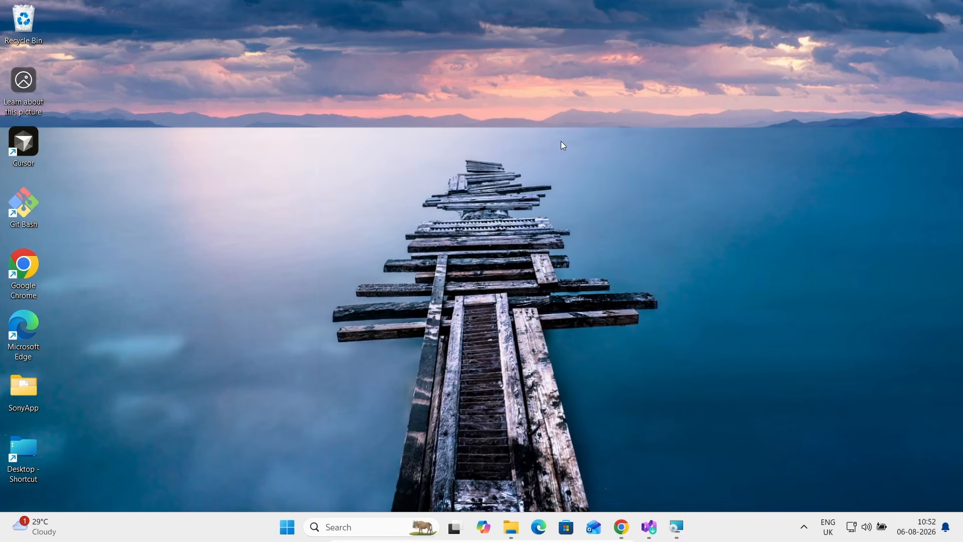
left_click(684, 521)
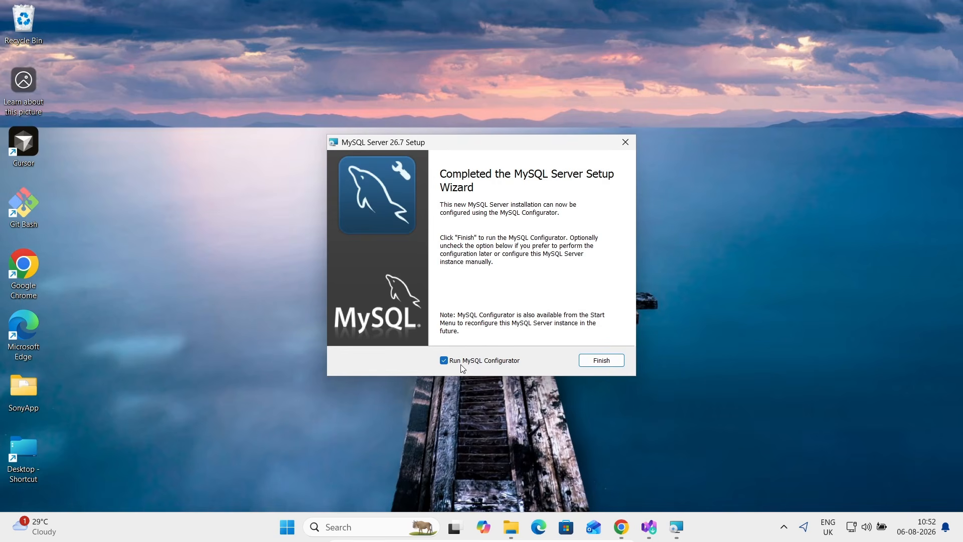
Step: Launch MySQL Configurator and keep the default data directory and networking settings
left_click(608, 359)
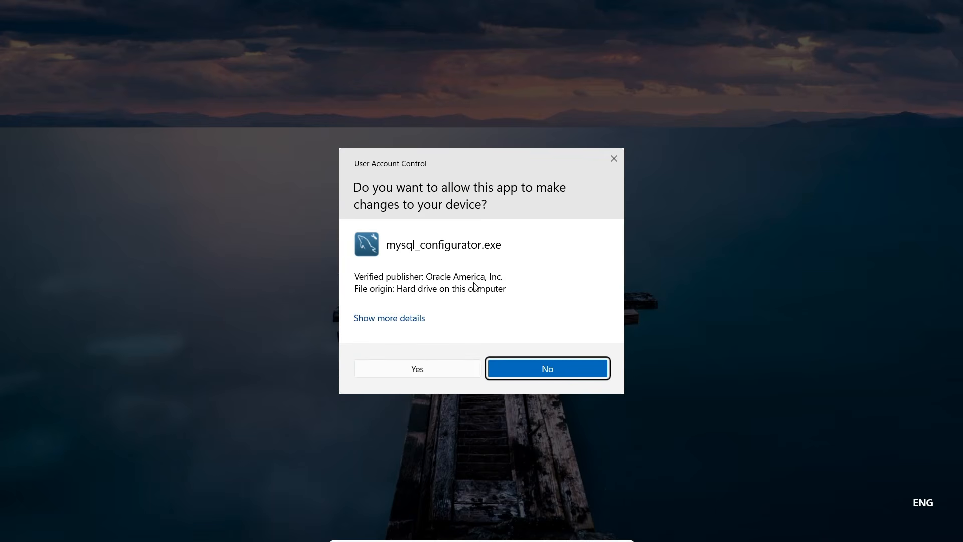
left_click(388, 372)
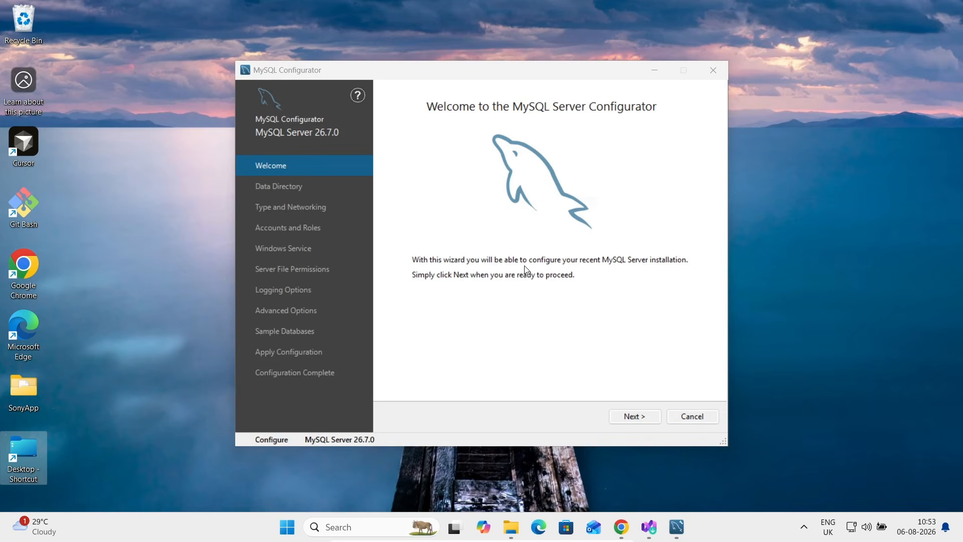
left_click(630, 416)
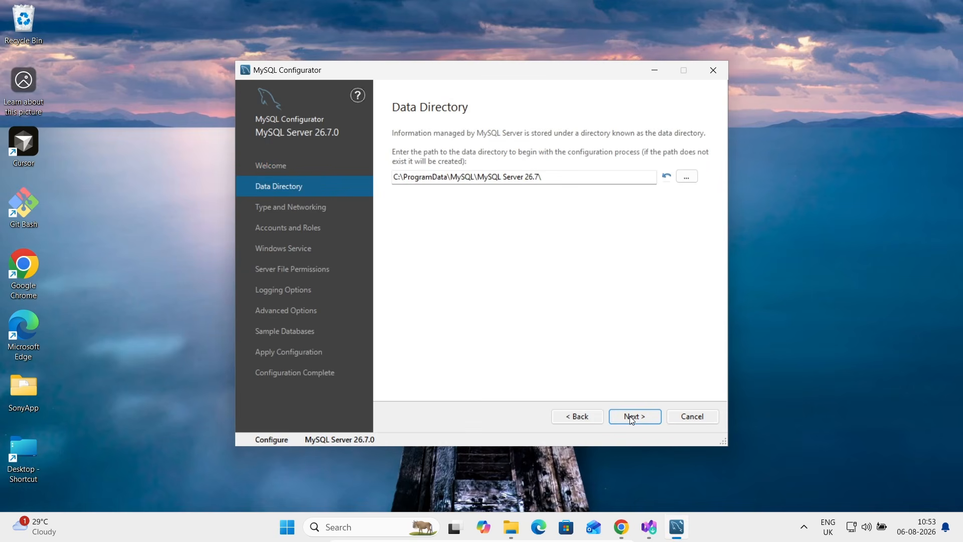
left_click(630, 416)
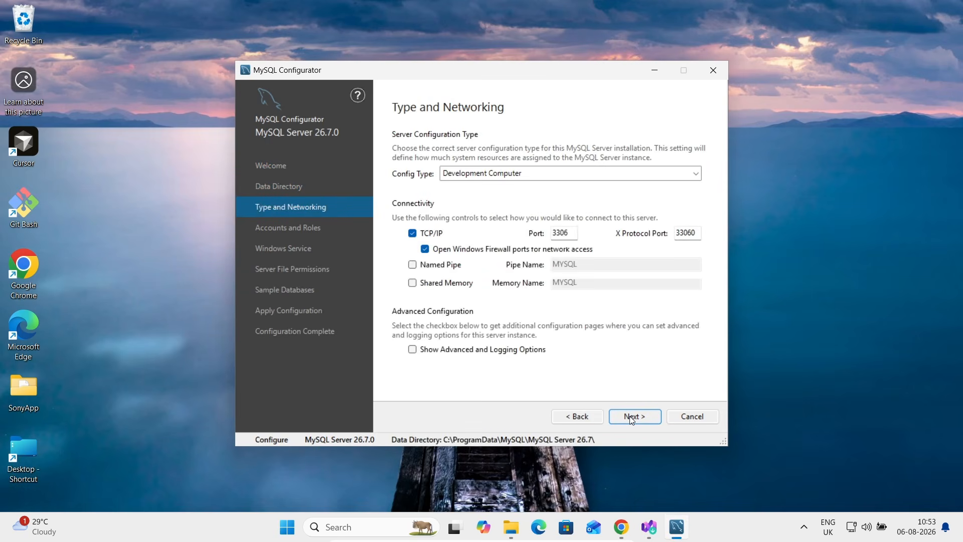
left_click(629, 416)
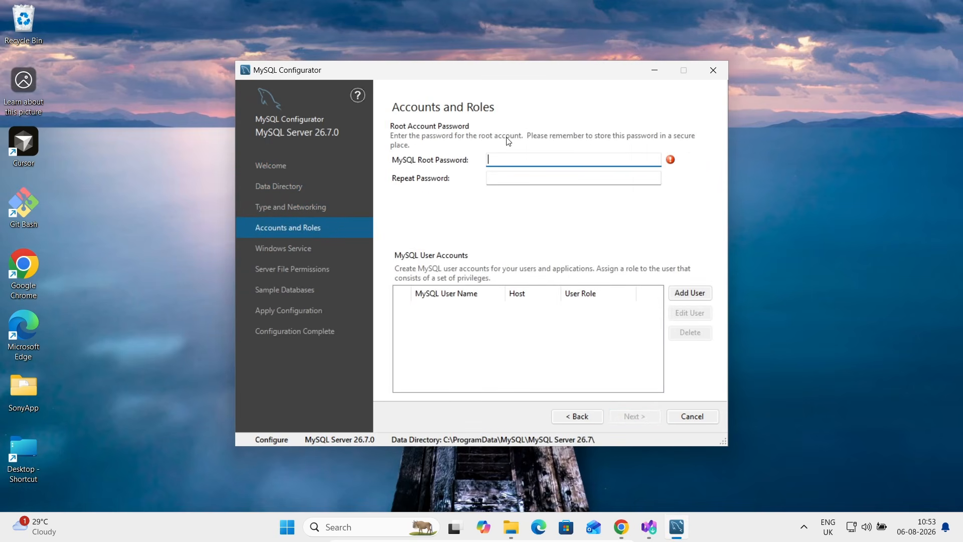
Step: Enter and confirm the root account password, then start adding a new user
type("root")
key("Tab")
type("root")
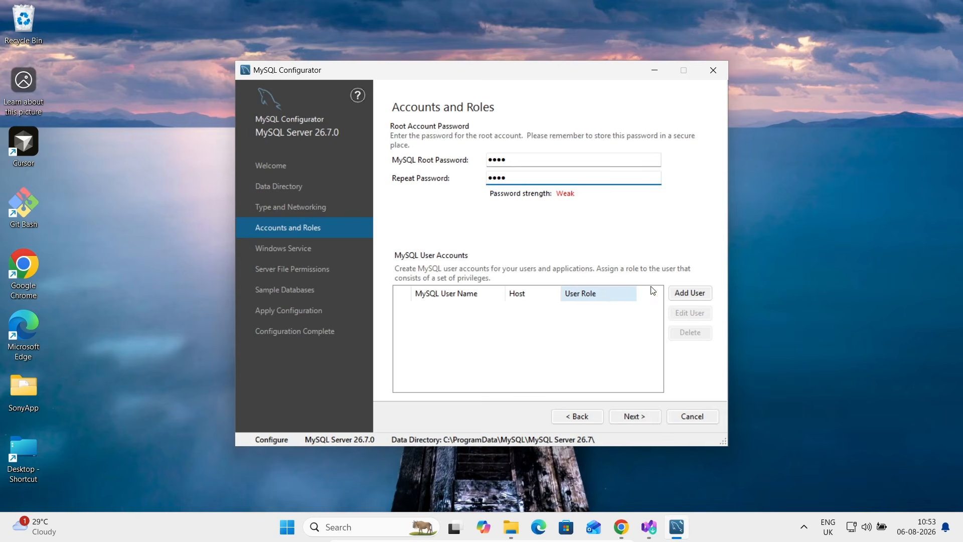
left_click(691, 295)
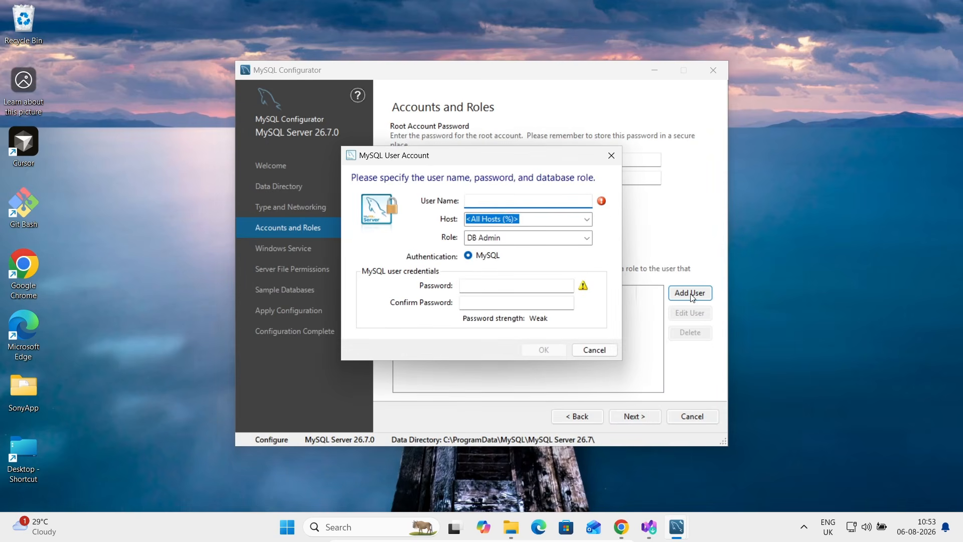
Step: Add a DB Admin user with a user name and confirmed password, allowed from host %
type("Adam")
left_click(497, 282)
type("1234")
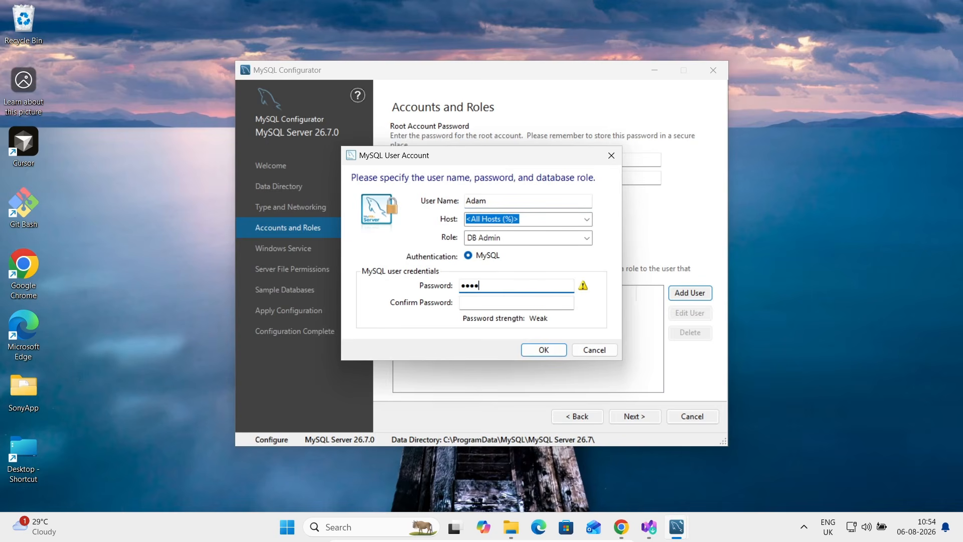
left_click(516, 303)
type("1234")
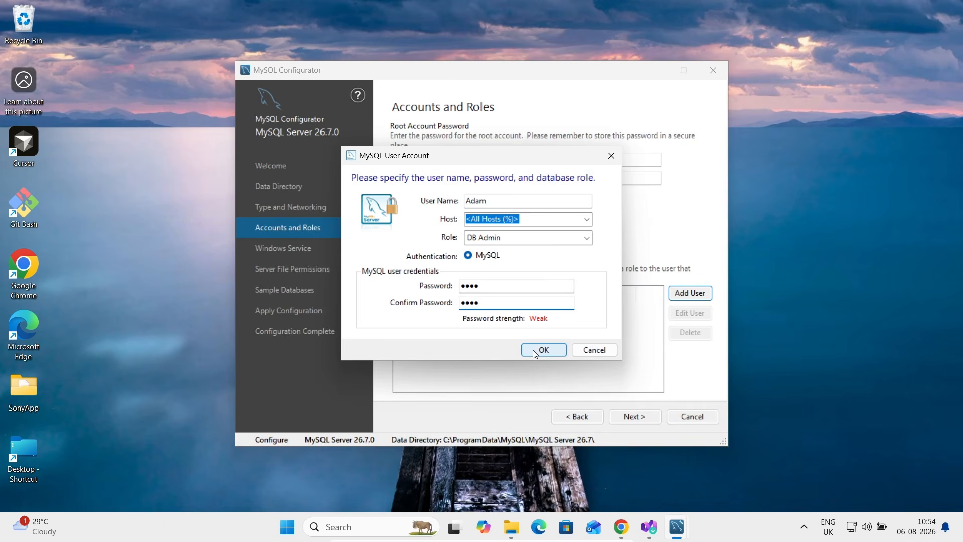
left_click(534, 351)
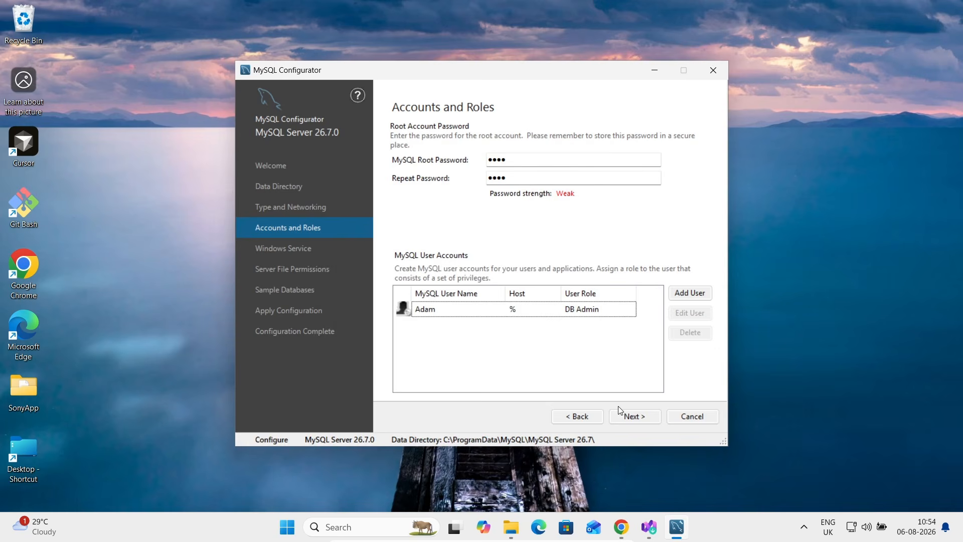
Step: Keep full-access file permissions and include the Sakila and World sample databases
left_click(634, 417)
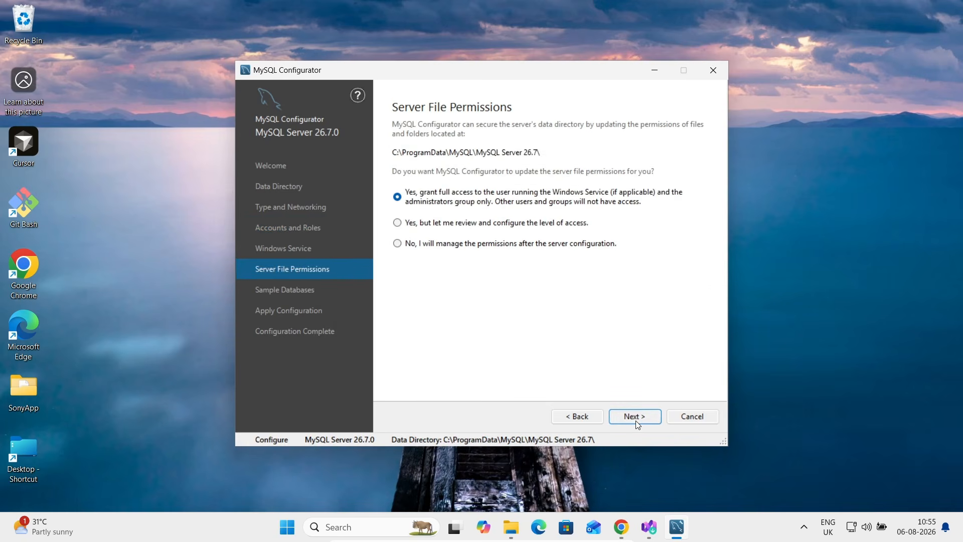
left_click(636, 421)
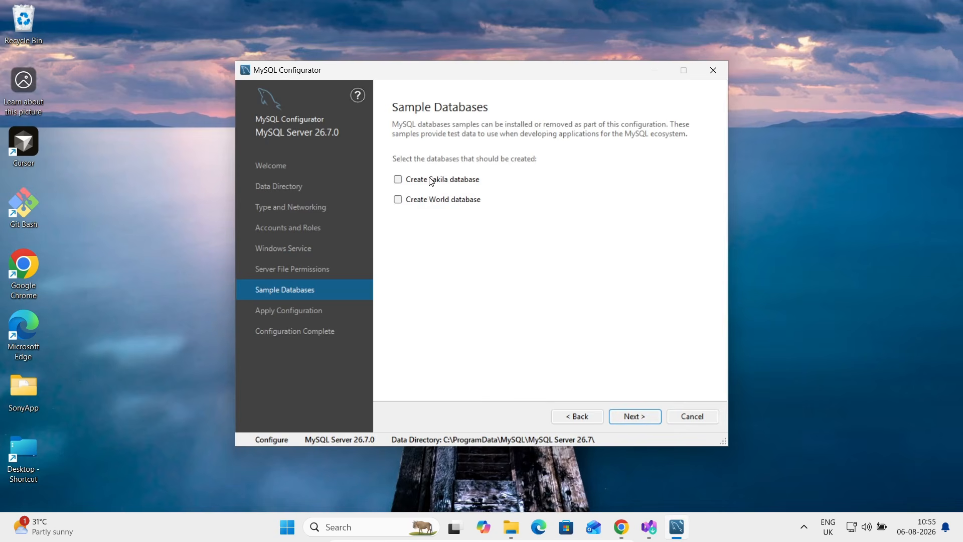
left_click(419, 181)
left_click(419, 201)
Step: Execute the configuration for MySQL Server 26.7.0 and finish the configurator
left_click(636, 419)
left_click(572, 416)
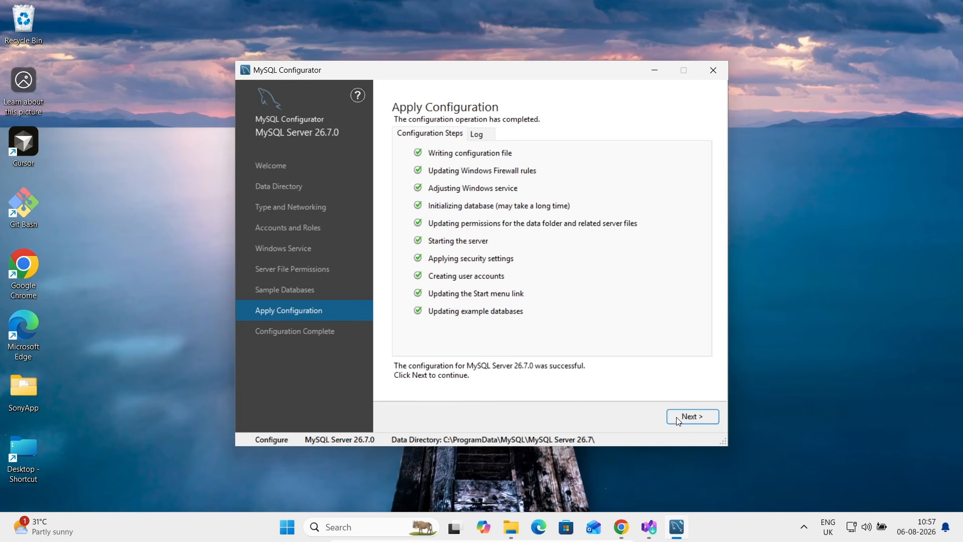
left_click(677, 418)
left_click(692, 417)
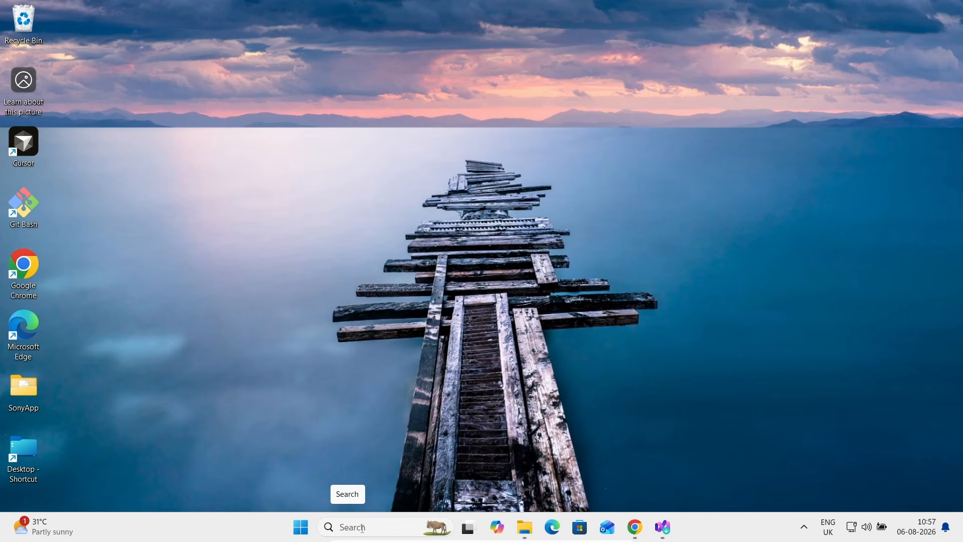
Step: Launch MySQL 26.7 Command Line Client from search, log in with the root password, maximize it
left_click(363, 528)
type("mysq")
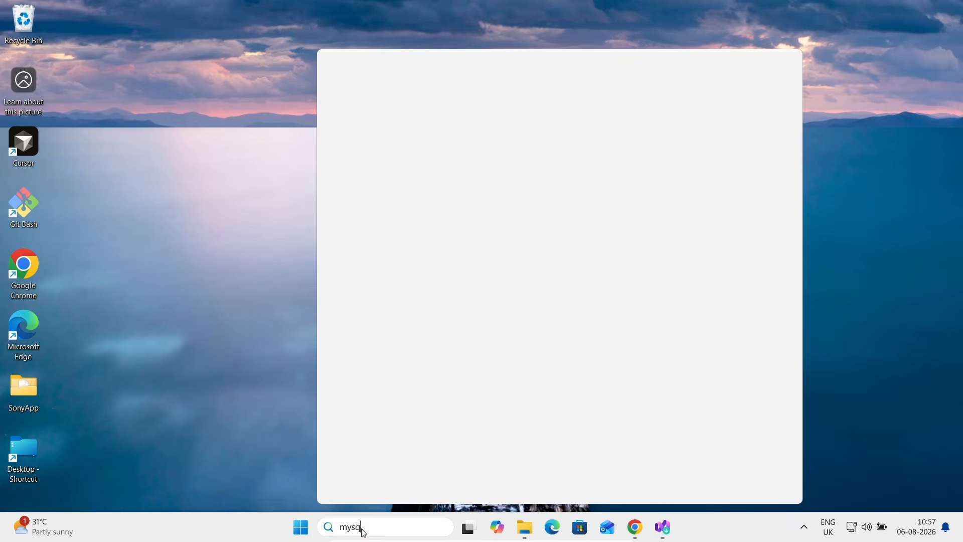
type("l")
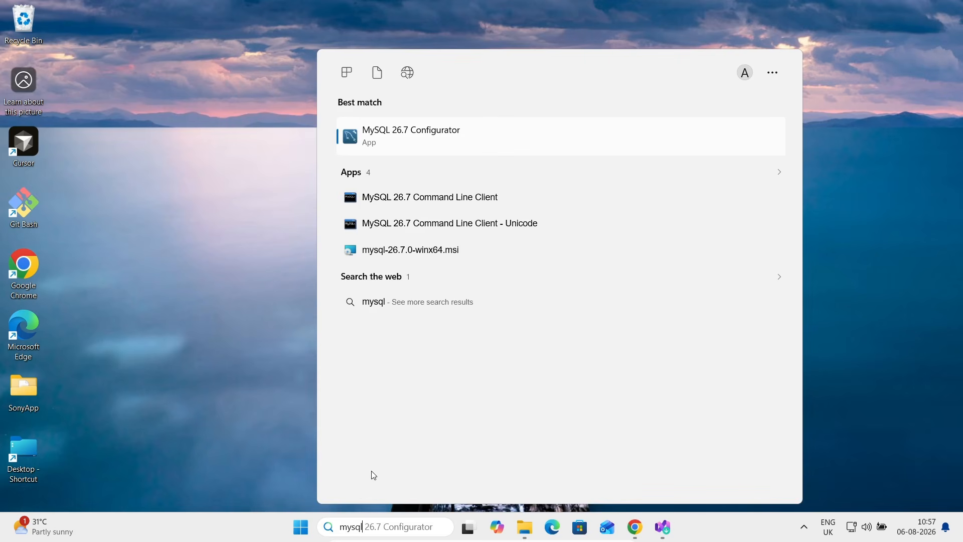
left_click(390, 206)
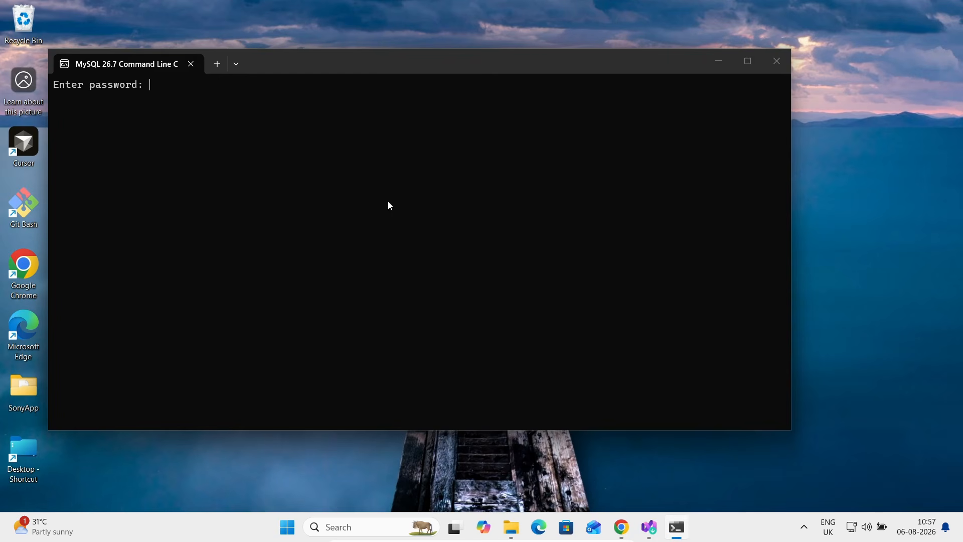
type("****")
key("Return")
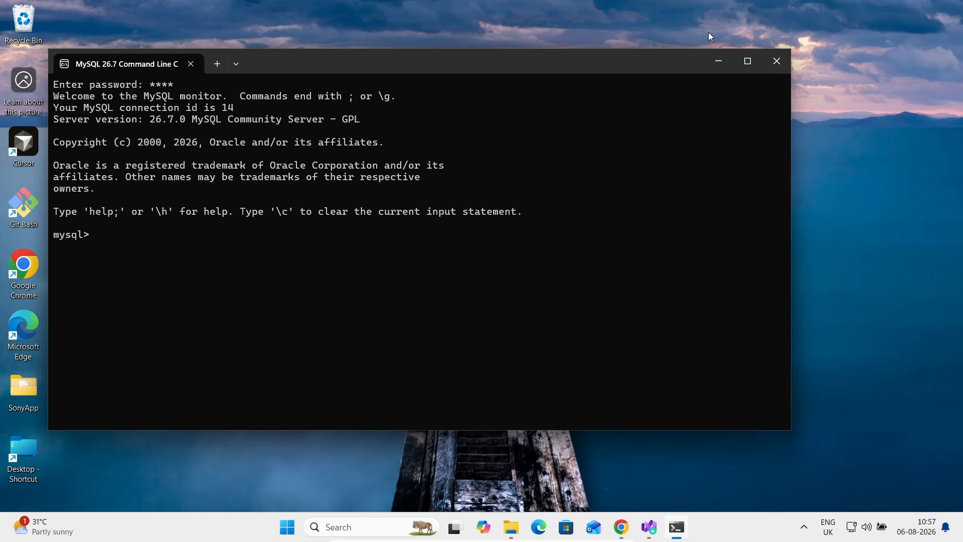
left_click(747, 65)
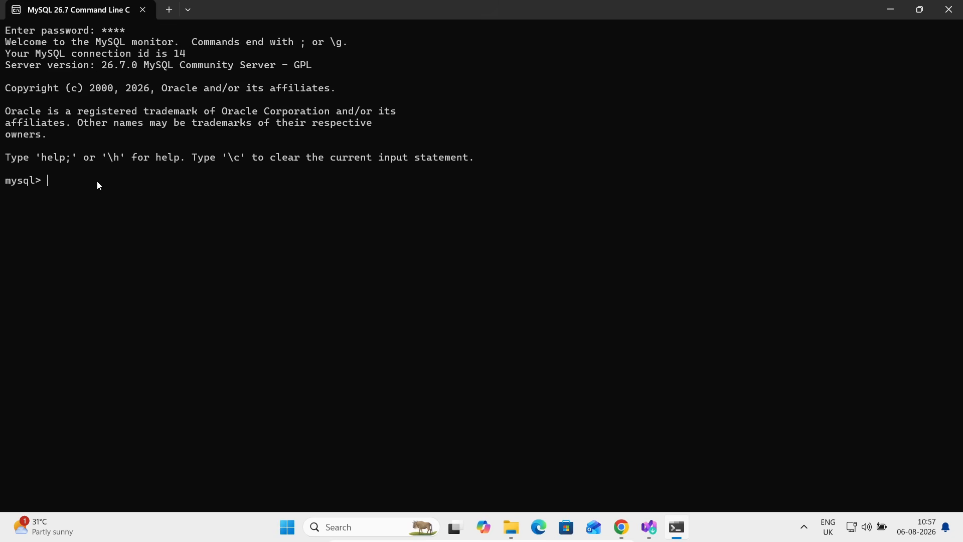
Step: Run 'show databases;', 'use sakila;' and 'select * from actor;' to list all 200 actors
type("show databases;")
key("Return")
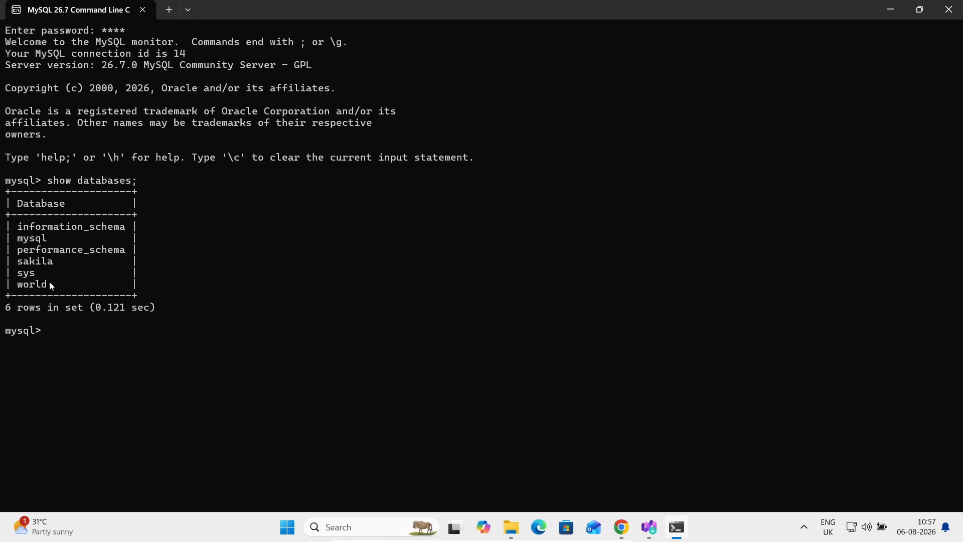
type("use sakila;")
key("Return")
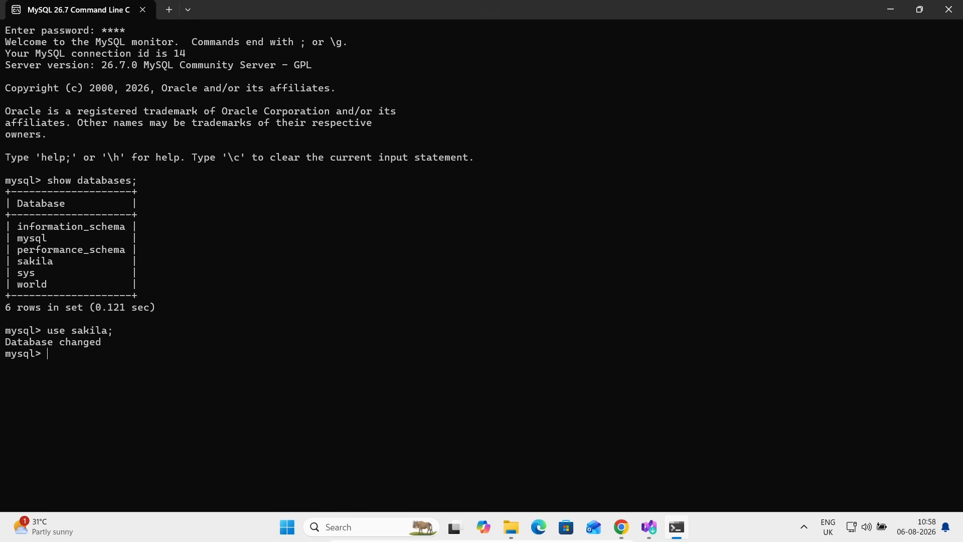
type("select * from actor;")
key("Return")
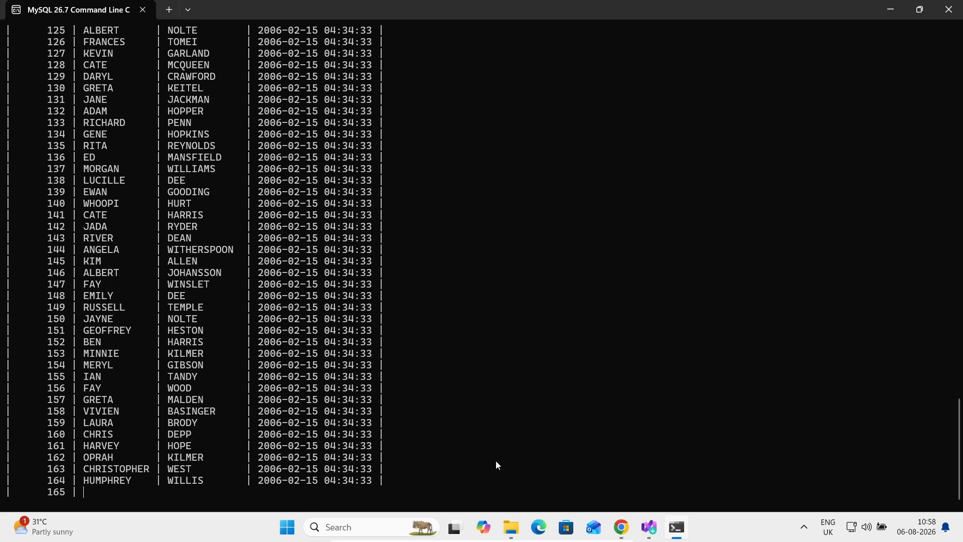
Step: Minimize the MySQL client, Chrome on its MySQL Downloads tab, and the VM, then bring up OBS Studio
left_click(891, 9)
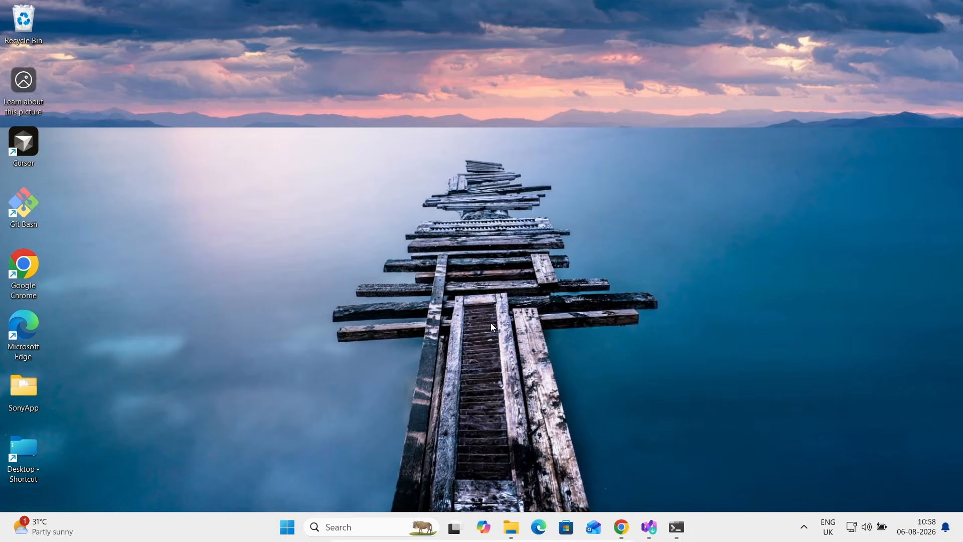
left_click(621, 526)
left_click(97, 12)
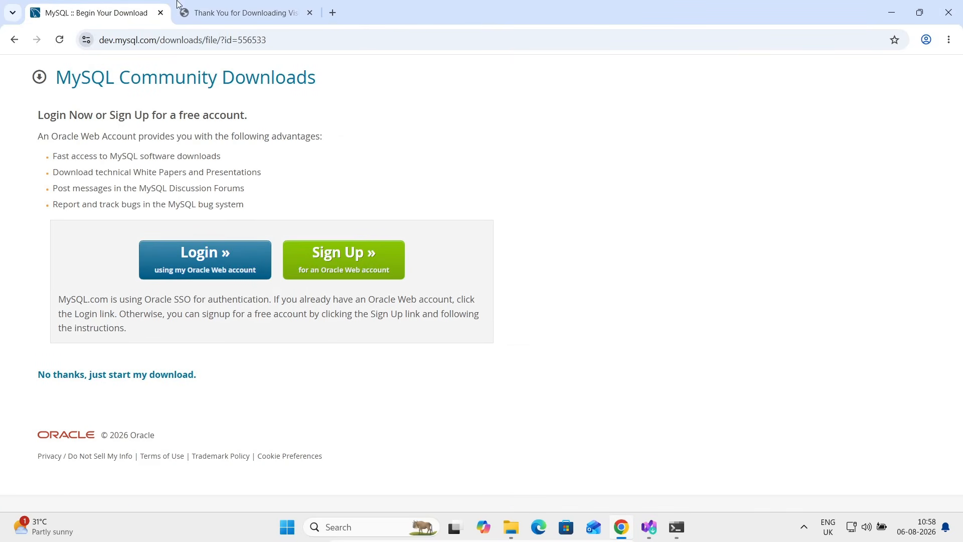
left_click(890, 8)
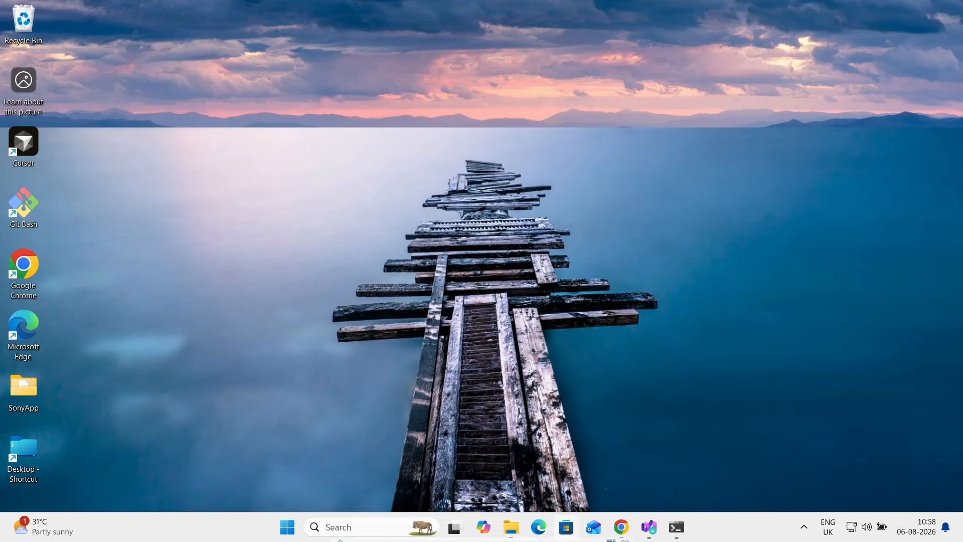
left_click(596, 536)
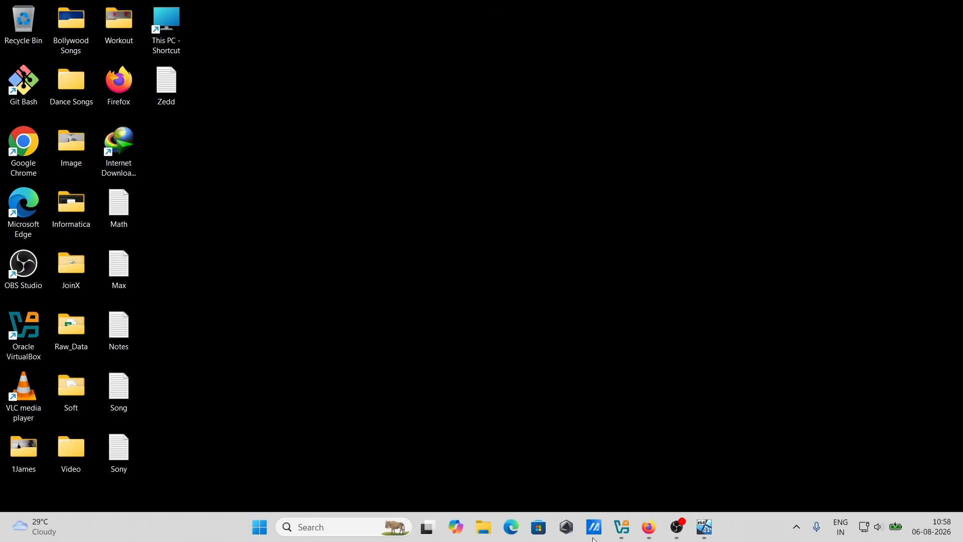
left_click(689, 529)
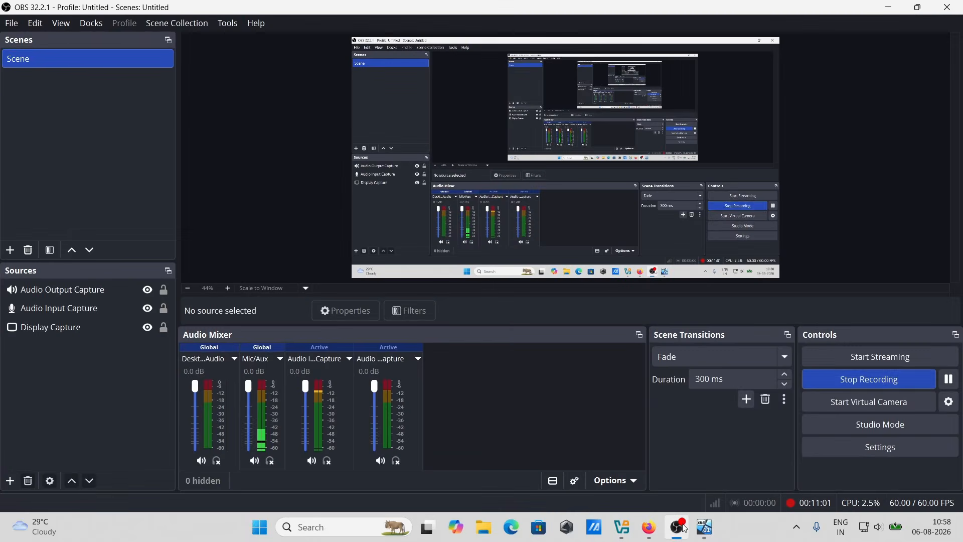